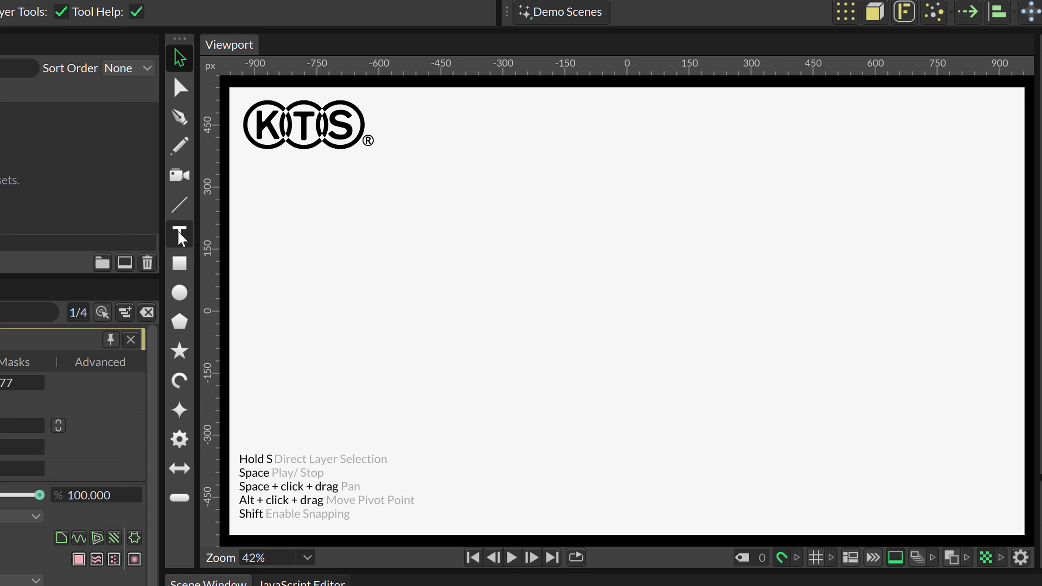
Add a 'Cavalry' text layer at the page centre, centred both ways, at font size 462
left_click(179, 234)
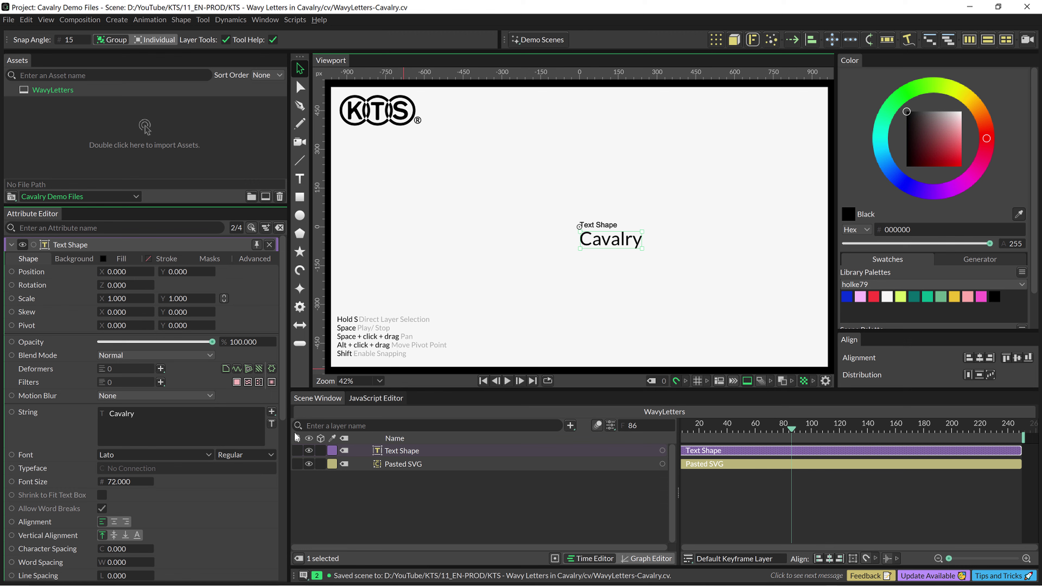
left_click(114, 522)
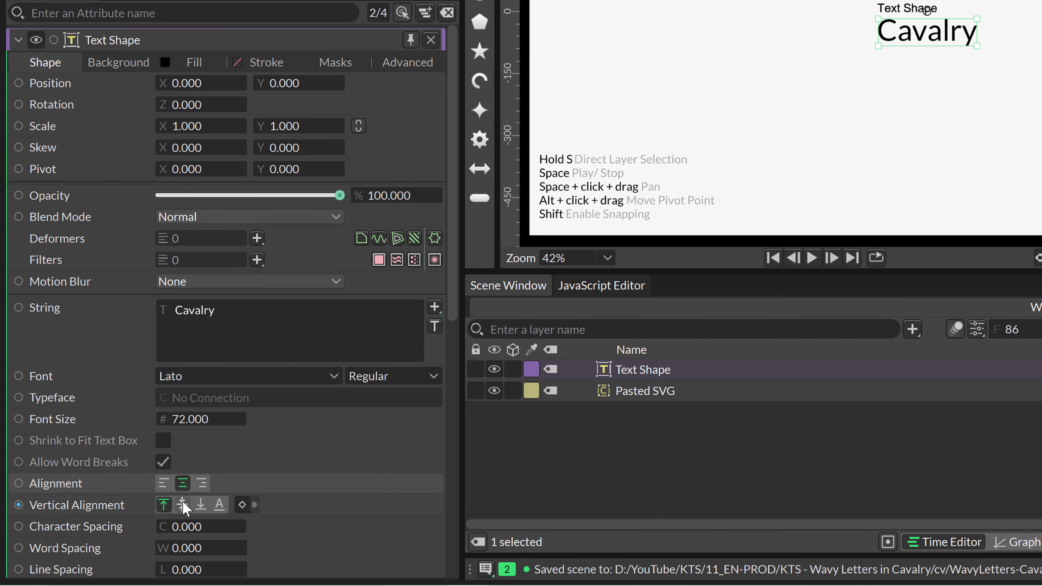
left_click(182, 505)
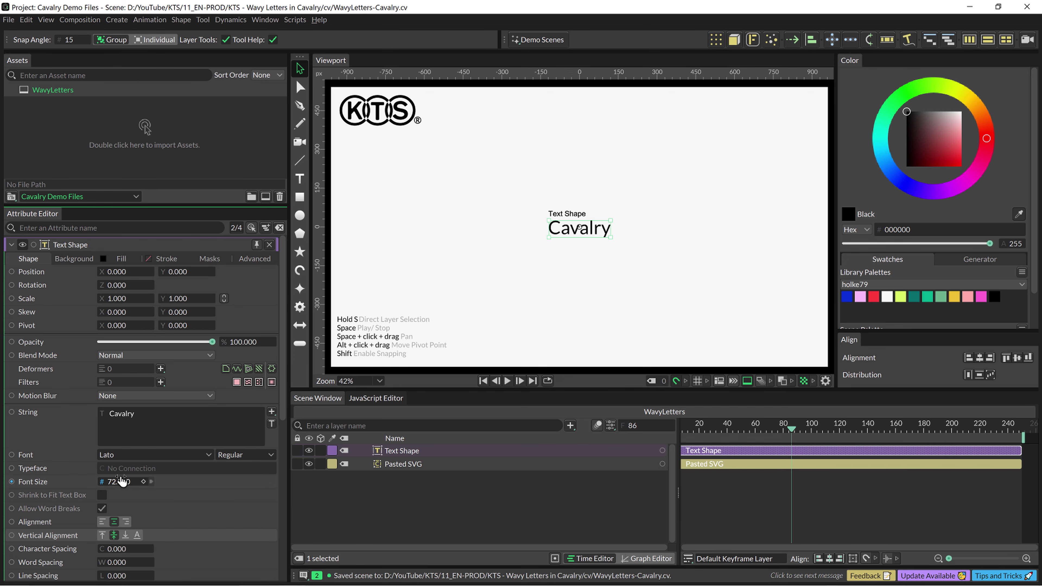
left_click_drag(119, 490, 230, 490)
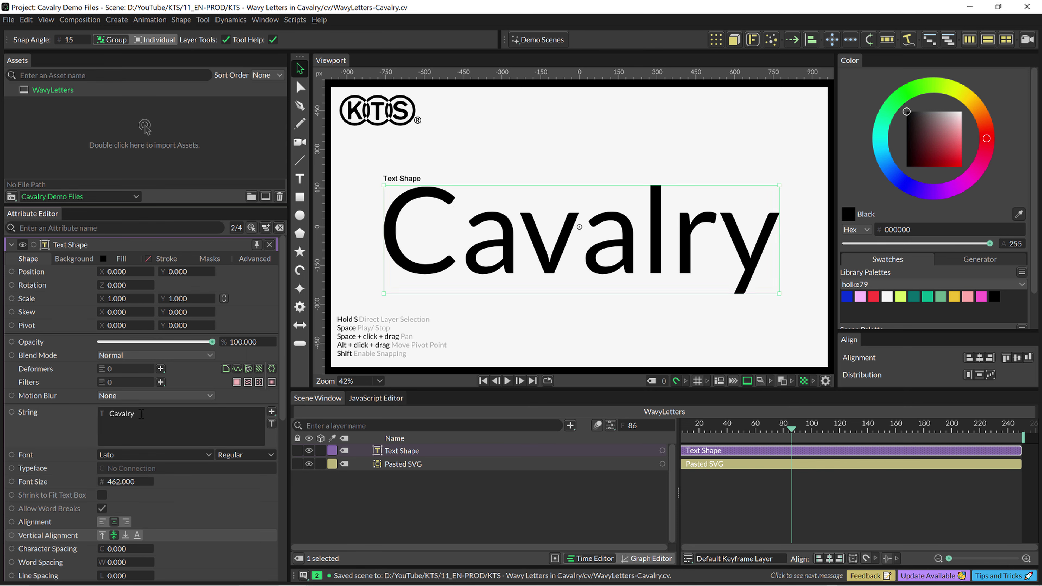
left_click_drag(141, 413, 111, 415)
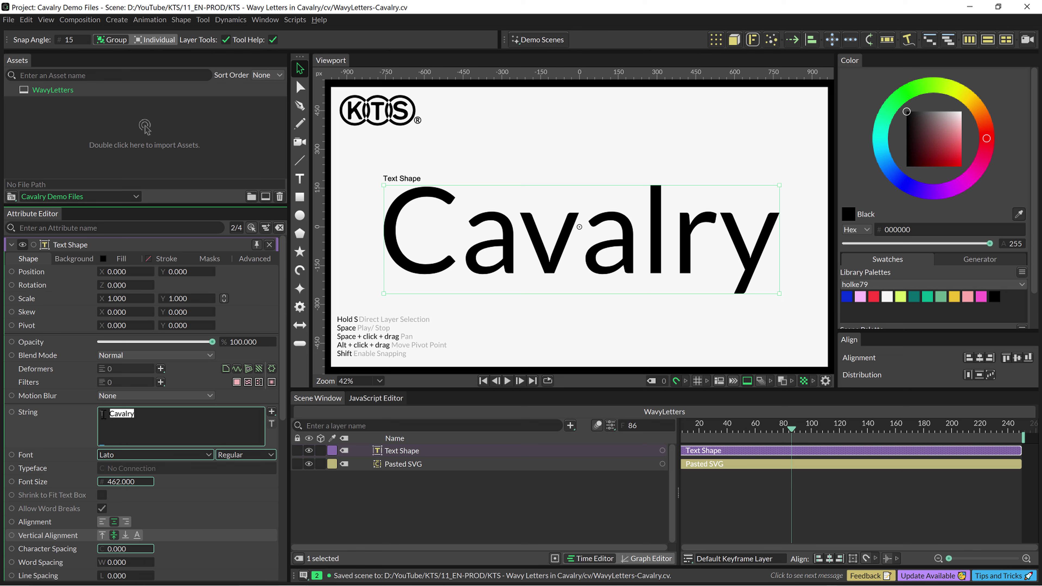
Change the text to 'Wavy', use the Krona One font, and set character spacing to -39
type("Wavy")
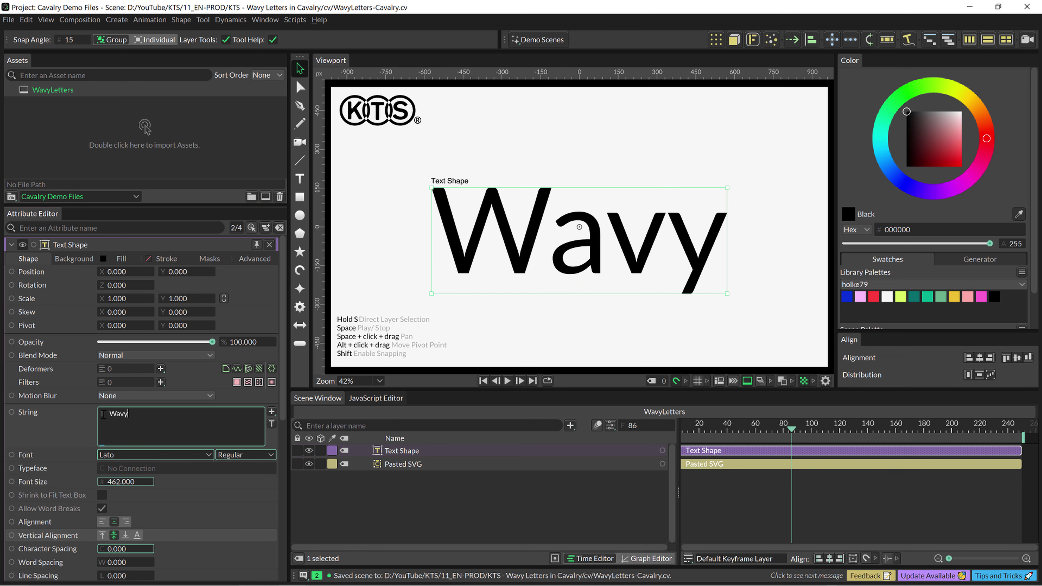
left_click(209, 455)
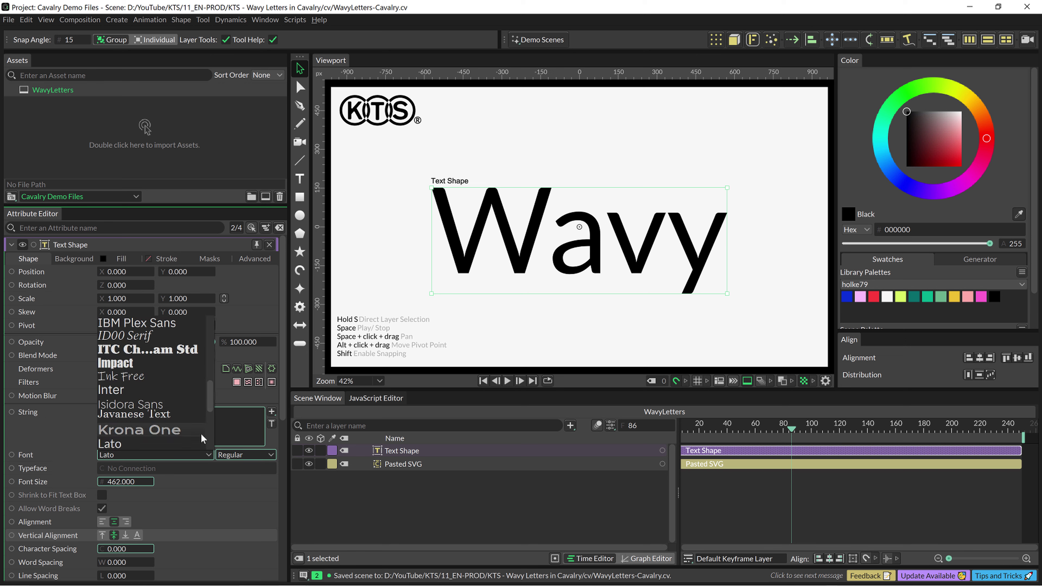
left_click(152, 430)
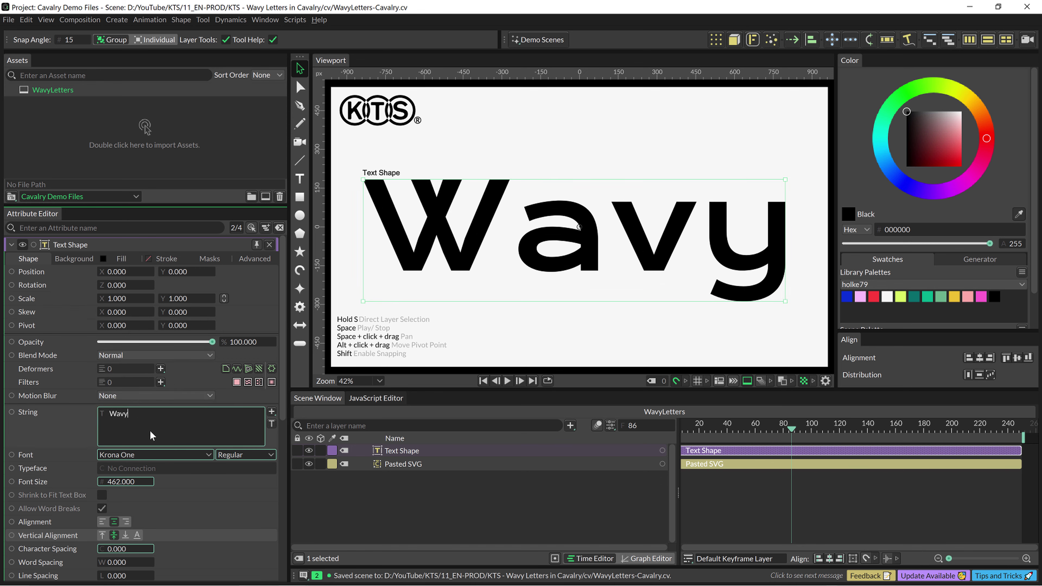
scroll(166, 516, "down", 1)
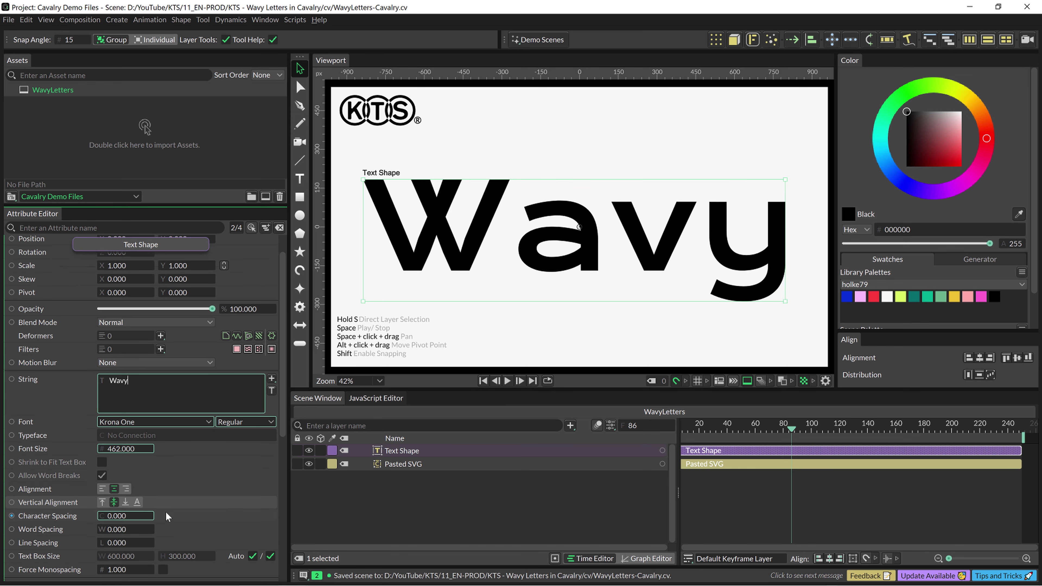
scroll(166, 516, "down", 1)
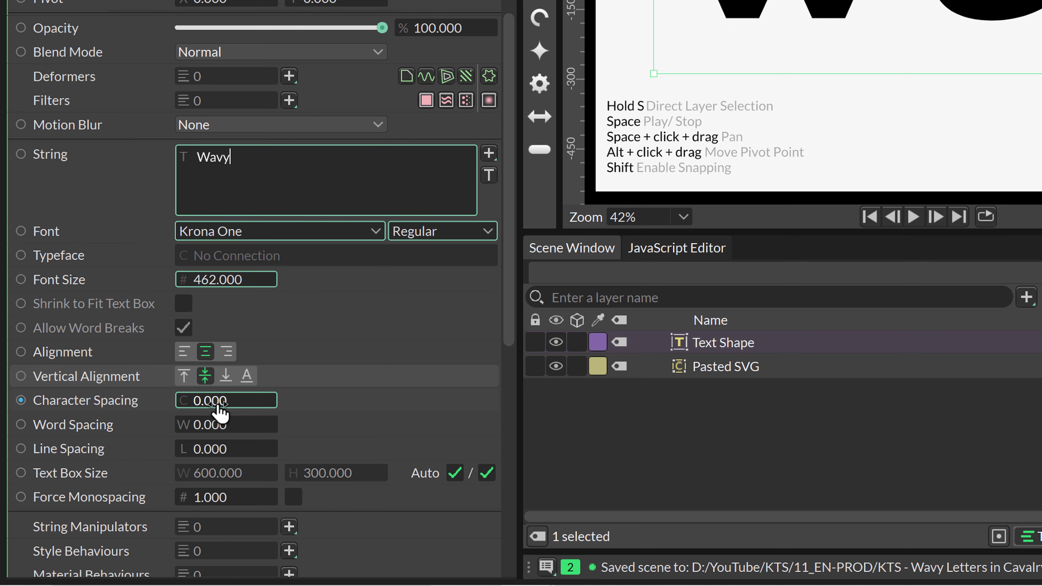
left_click_drag(221, 412, 204, 413)
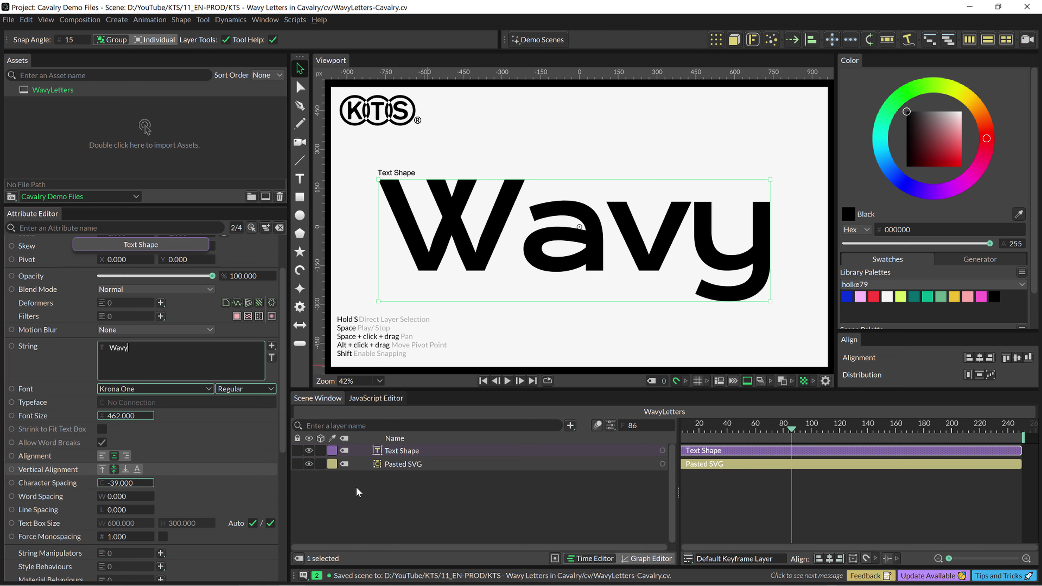
Reselect the Text Shape's attributes and show the Deformers add menu
left_click_drag(283, 311, 282, 275)
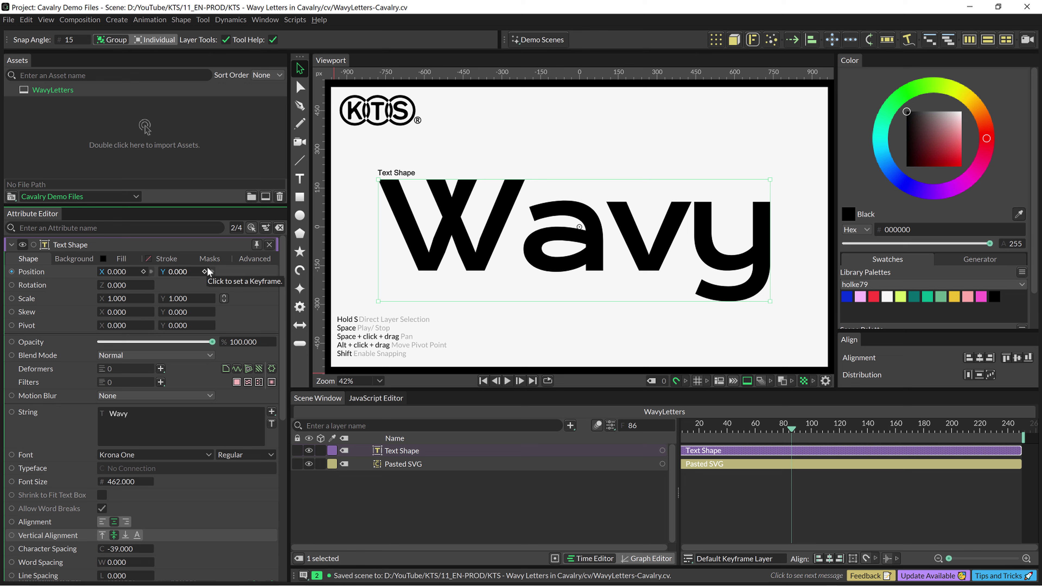
left_click(269, 245)
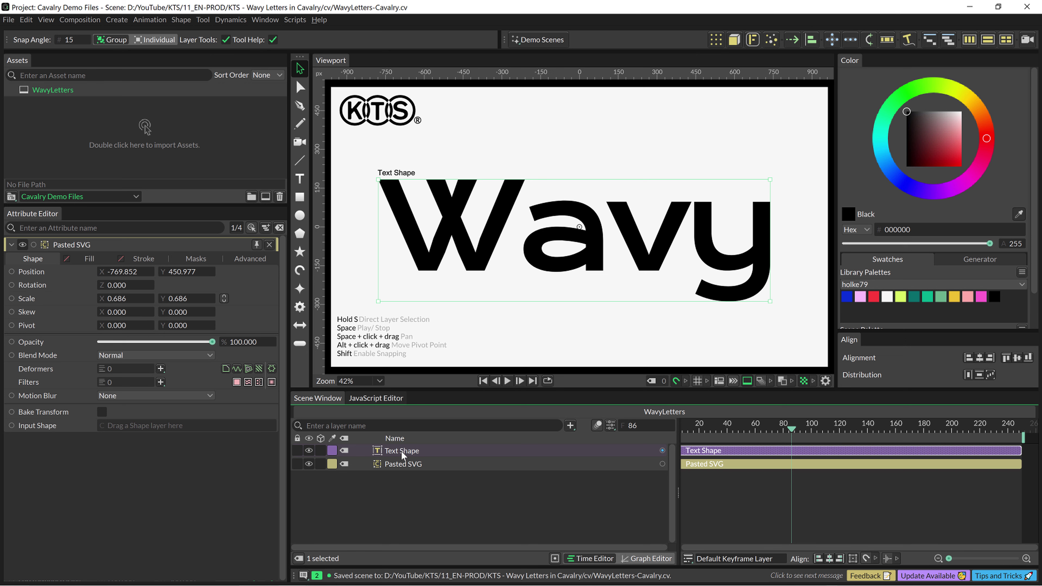
left_click(423, 451)
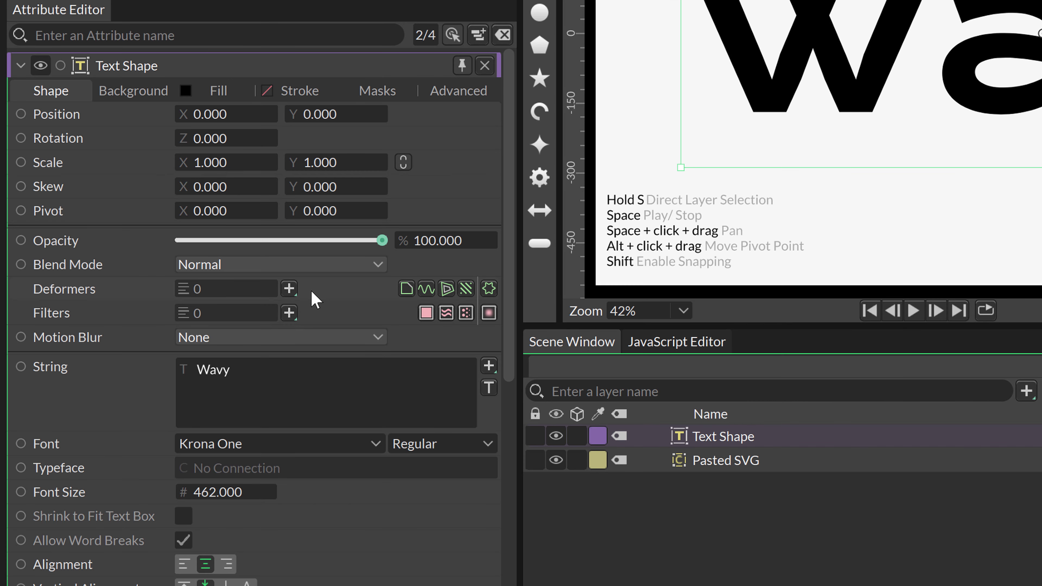
left_click(290, 290)
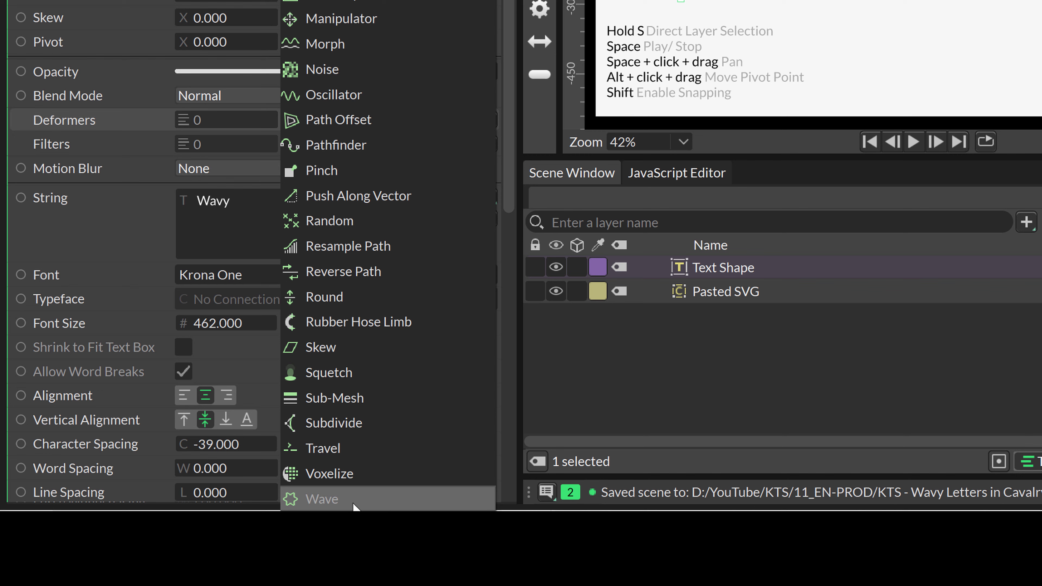
Add a Wave deformer to the Wavy text, raise its strength, and try Square mode
left_click(353, 503)
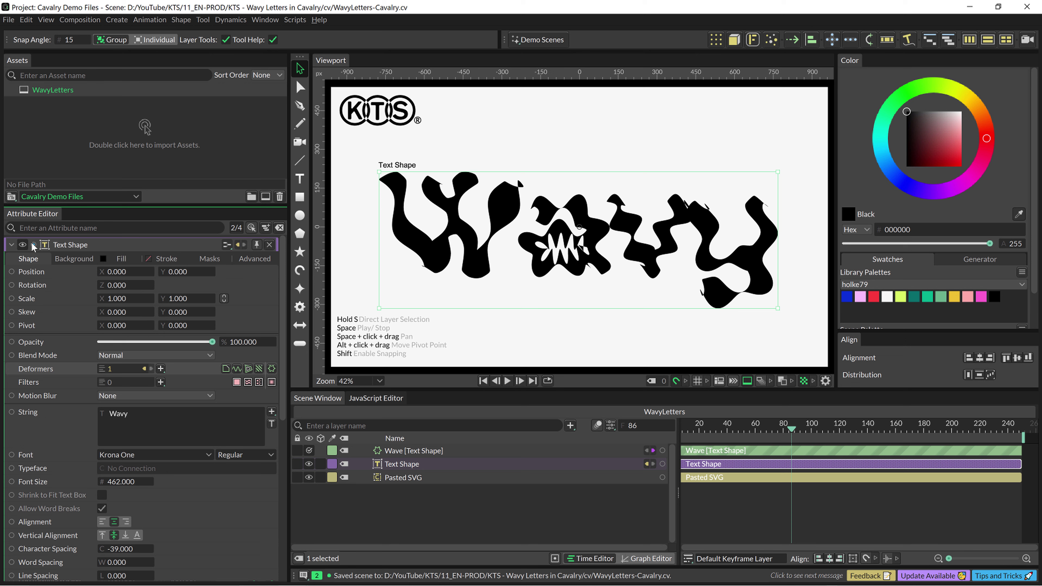
left_click(416, 450)
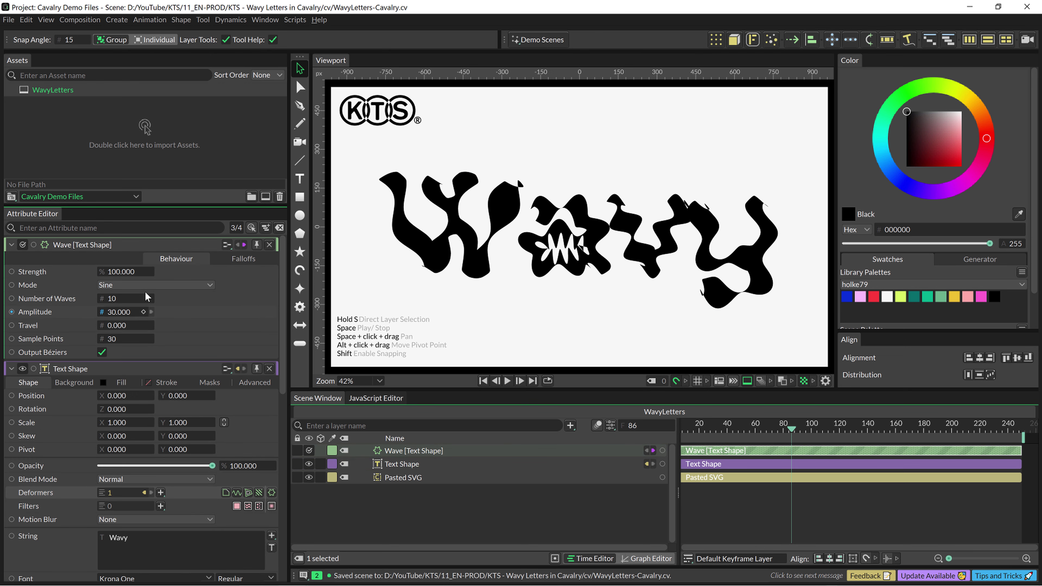
mouse_move(124, 271)
left_mouse_down()
mouse_move(172, 271)
mouse_move(61, 272)
left_mouse_up()
left_click(124, 285)
left_click(122, 301)
left_click(146, 285)
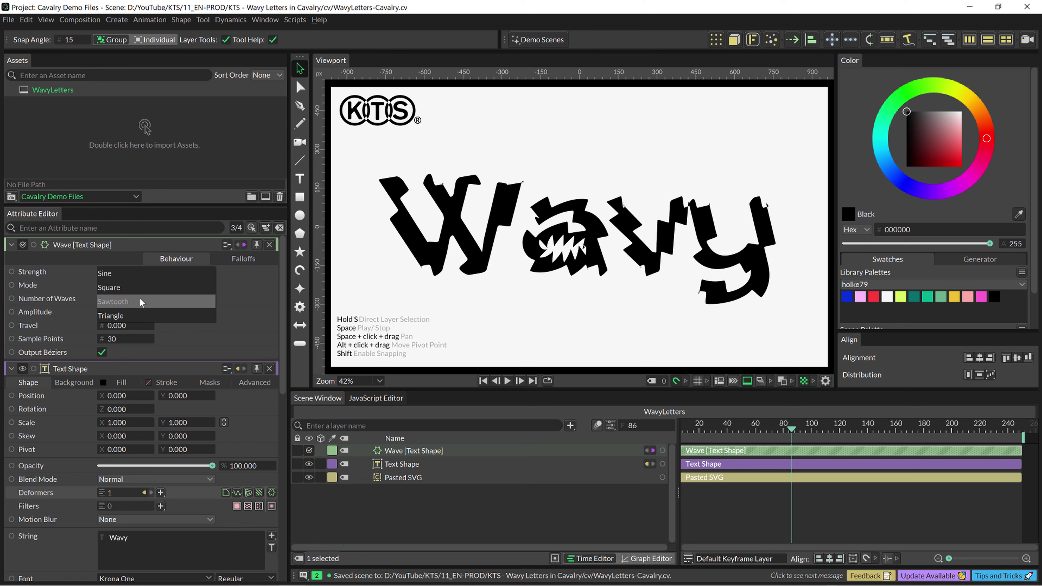
Return the Wave to Sine mode with 29 waves, amplitude 12, strength 269 and 3 sample points
left_click(137, 273)
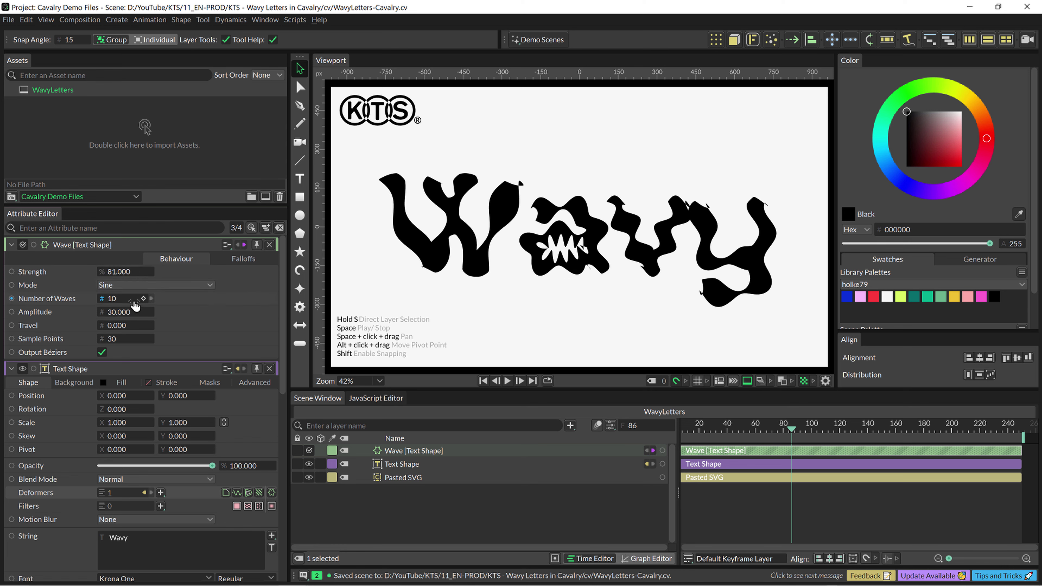
mouse_move(118, 298)
left_mouse_down()
mouse_move(168, 299)
mouse_move(128, 298)
left_mouse_up()
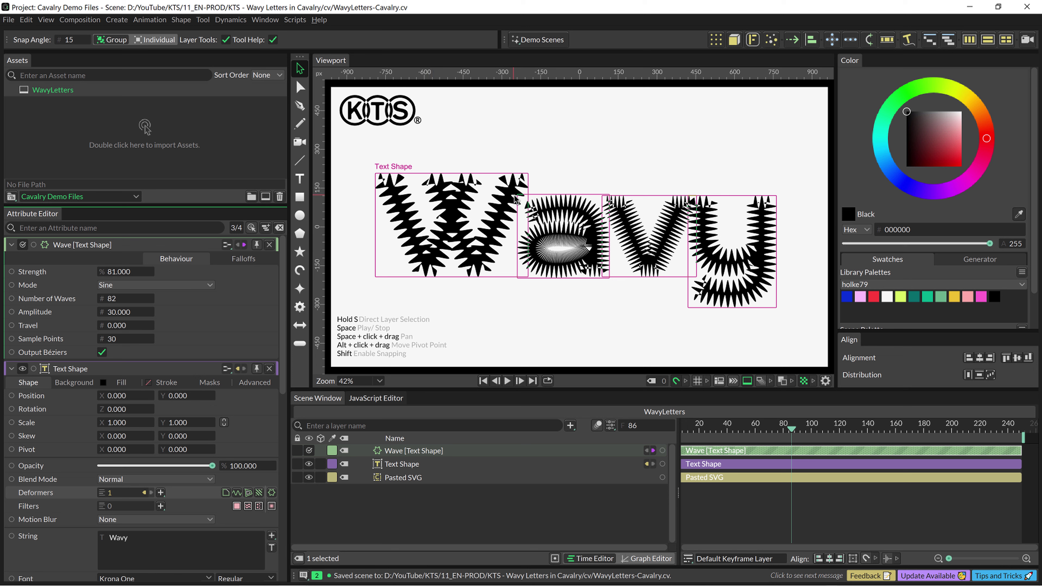
mouse_move(121, 312)
left_mouse_down()
mouse_move(102, 312)
mouse_move(128, 325)
mouse_move(116, 325)
left_mouse_up()
key("ctrl+z")
key("ctrl+z")
key("ctrl+z")
key("ctrl+z")
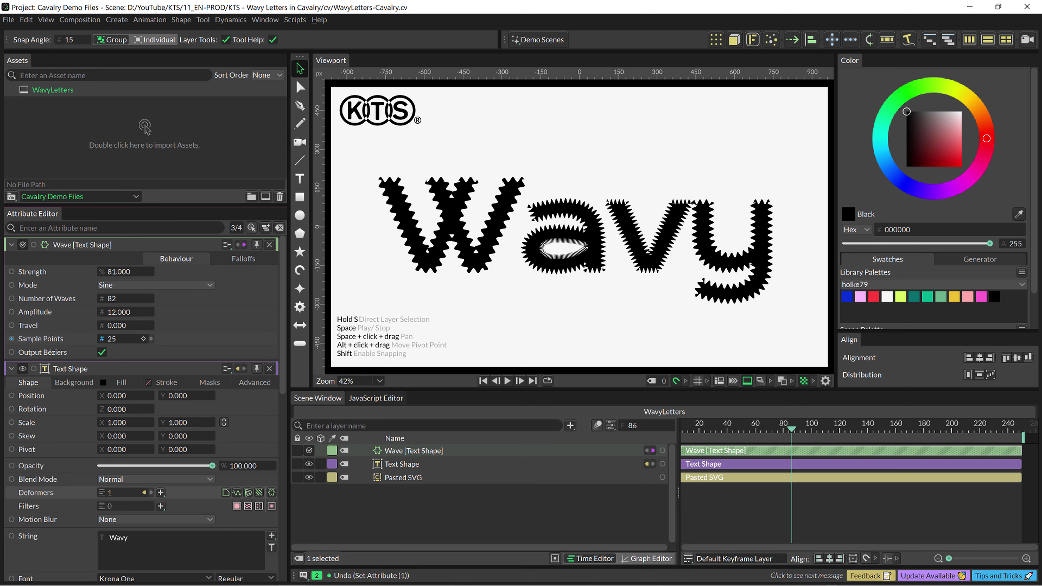
key("ctrl+z")
key("ctrl+z")
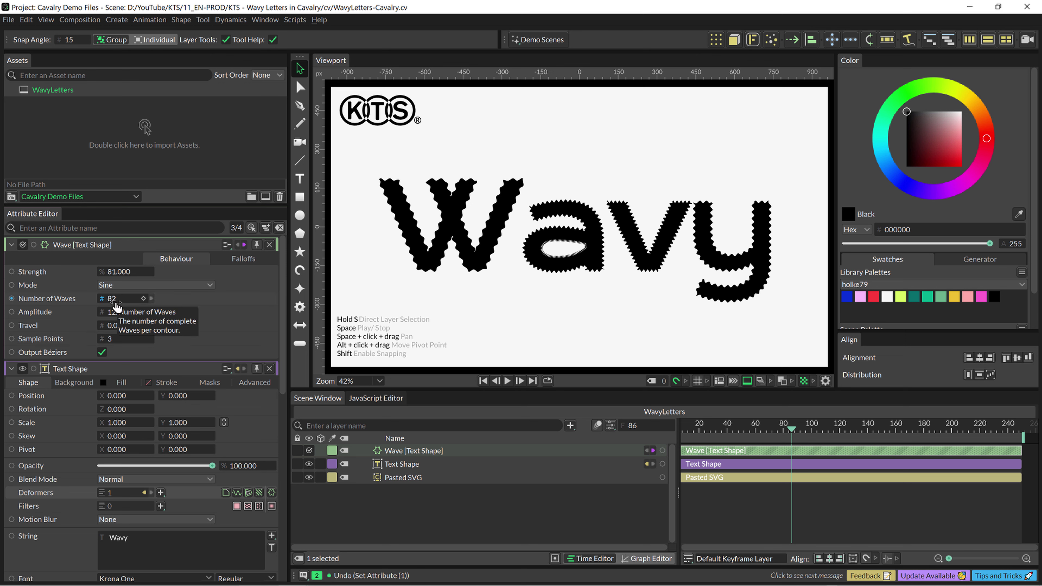
mouse_move(112, 300)
left_mouse_down()
mouse_move(100, 300)
mouse_move(123, 273)
mouse_move(135, 272)
mouse_move(110, 300)
mouse_move(124, 272)
mouse_move(138, 272)
mouse_move(110, 291)
left_mouse_up()
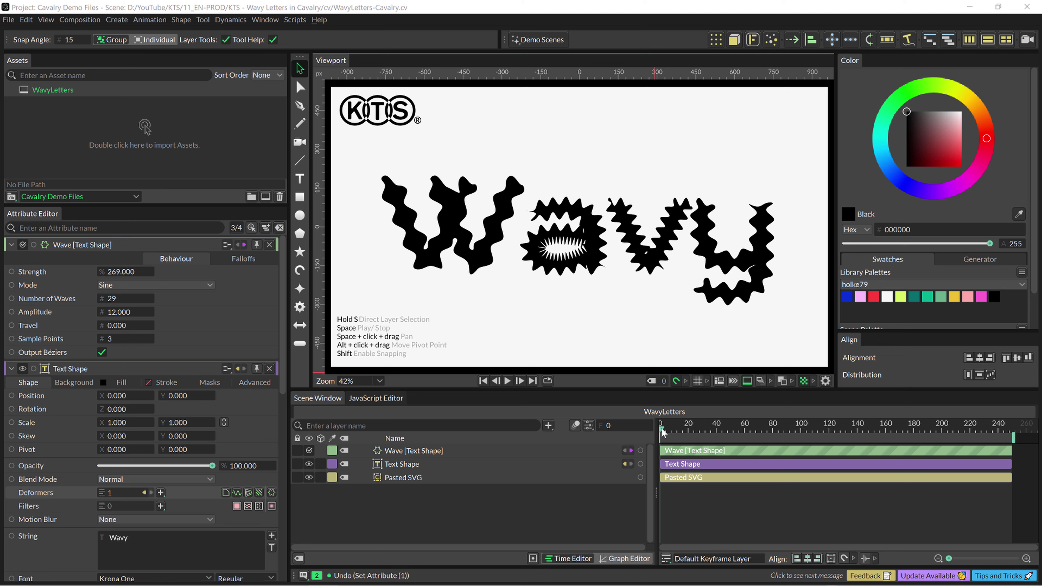
Keyframe the Wave's Travel at 0 and move that keyframe to frame 0
left_click_drag(662, 432, 683, 432)
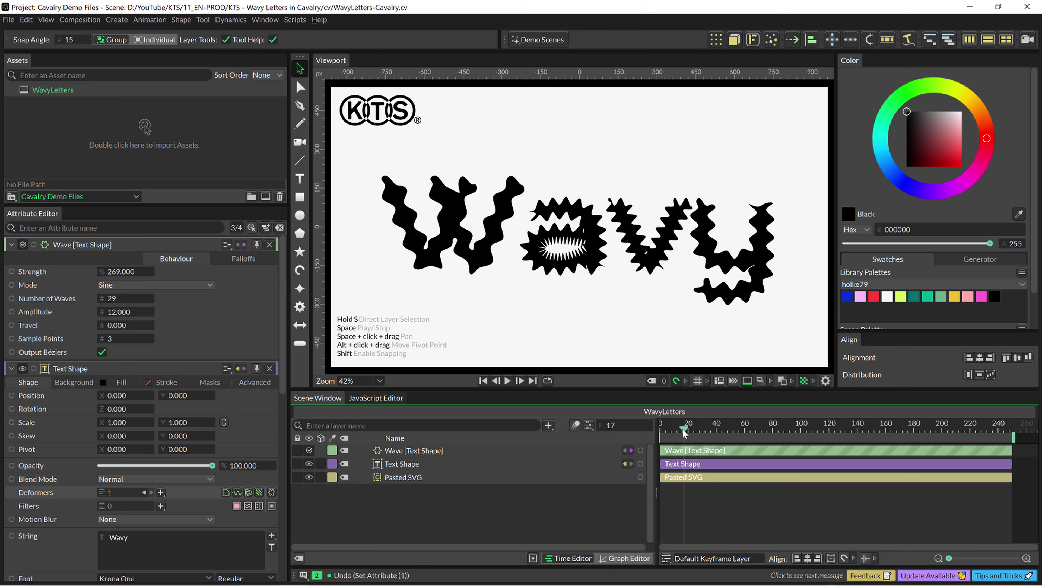
left_click_drag(683, 432, 661, 434)
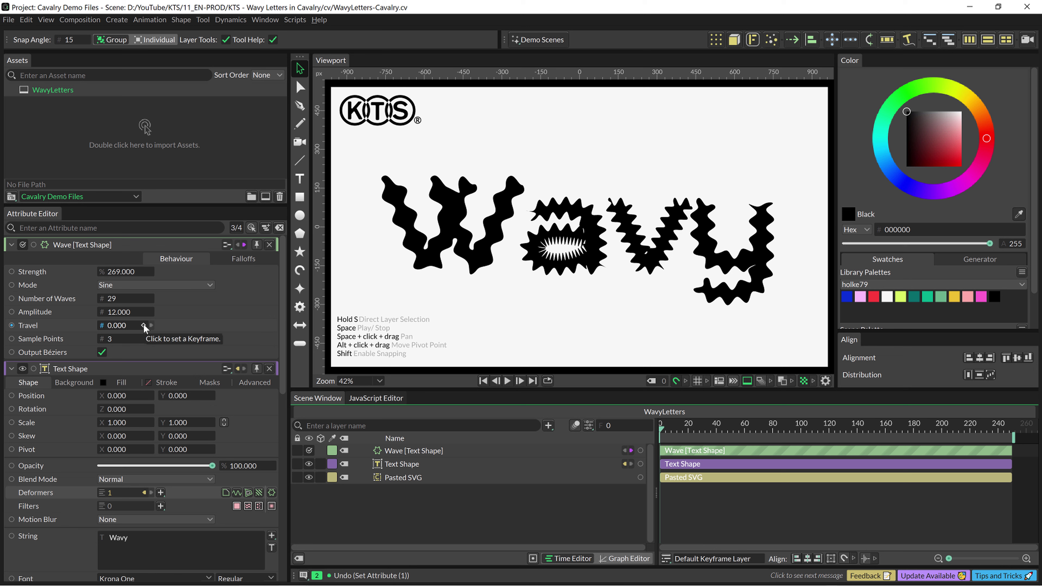
left_click(144, 325)
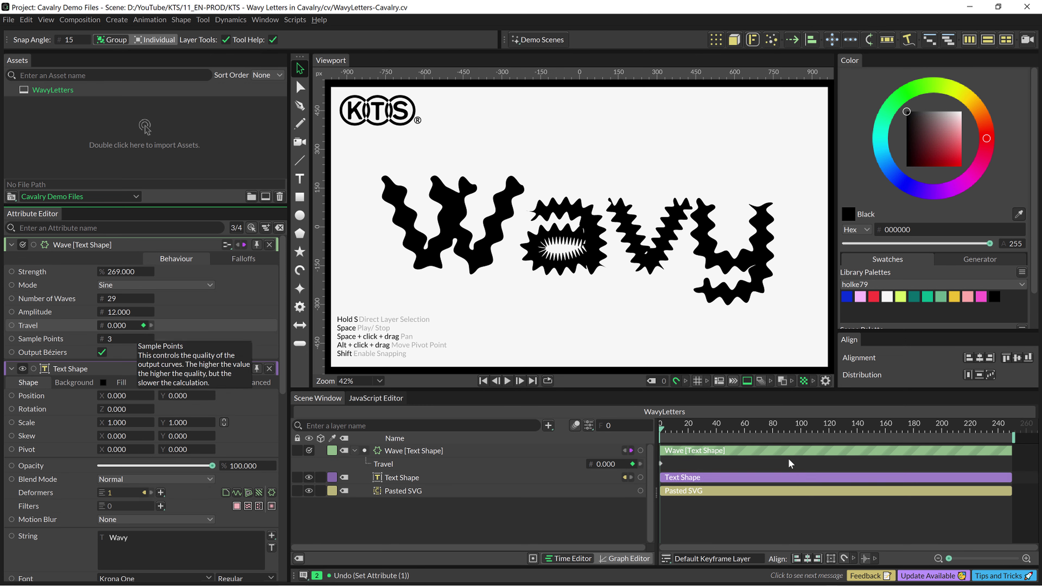
left_click(672, 460)
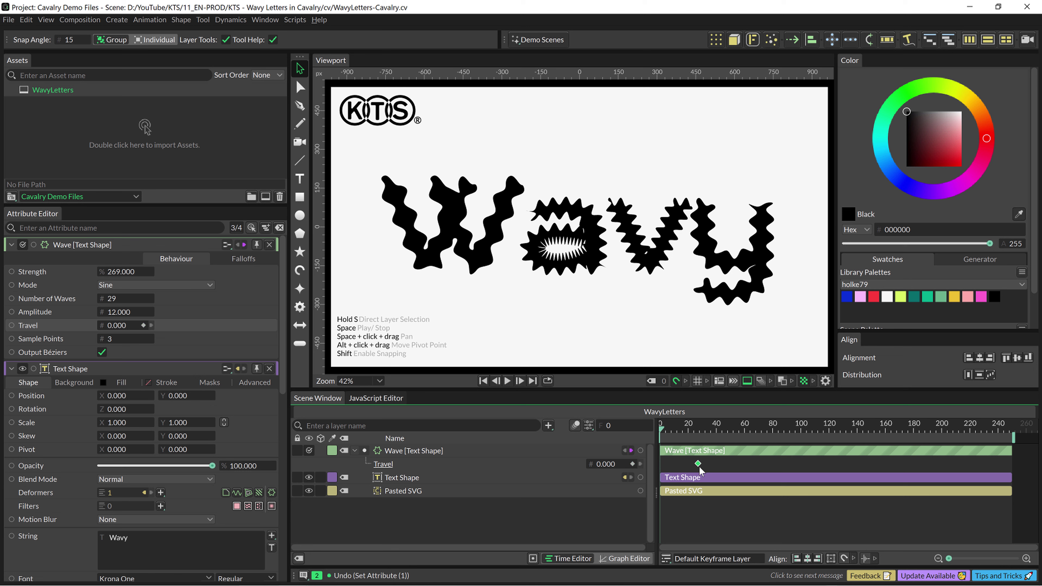
left_click_drag(697, 465, 745, 437)
Key the Wave's Travel at 279 on frame 60 and preview the animation
left_click(668, 430)
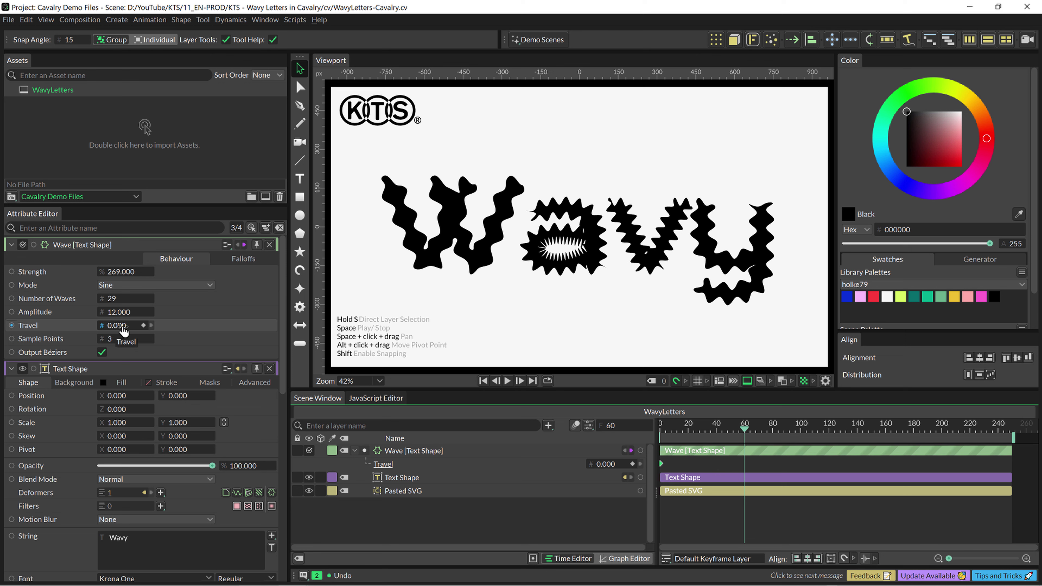
left_click_drag(117, 325, 776, 483)
left_click_drag(720, 433, 660, 432)
key("space")
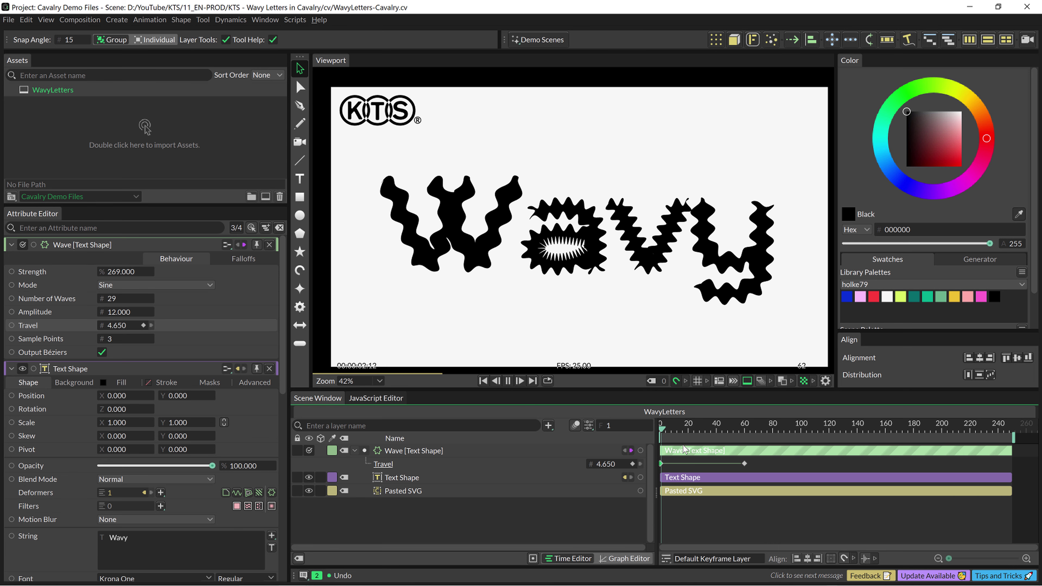
key("space")
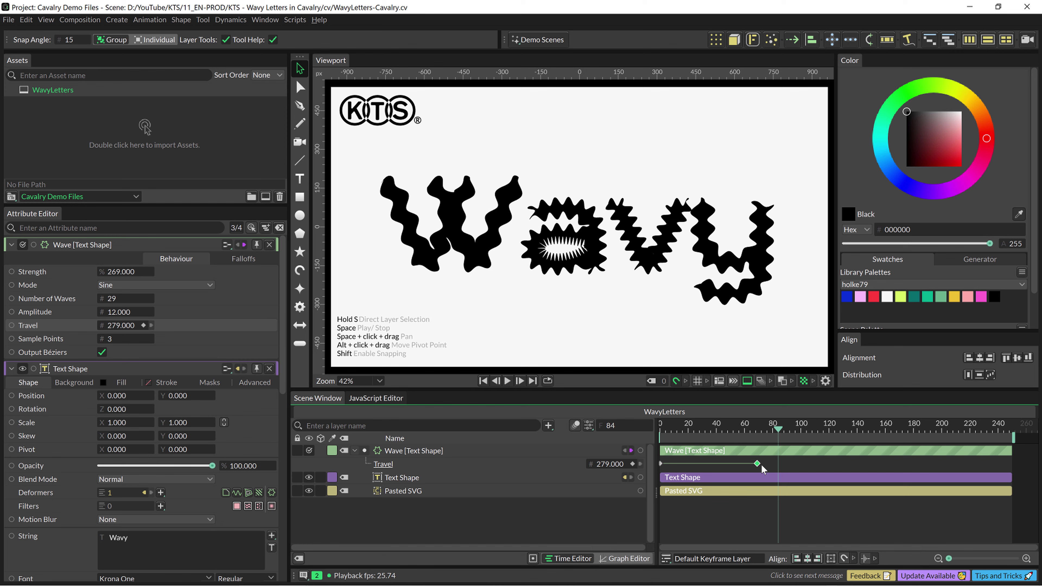
Move the second Travel keyframe to the timeline's end and replay the animation from frame 0
left_click_drag(761, 464, 1013, 471)
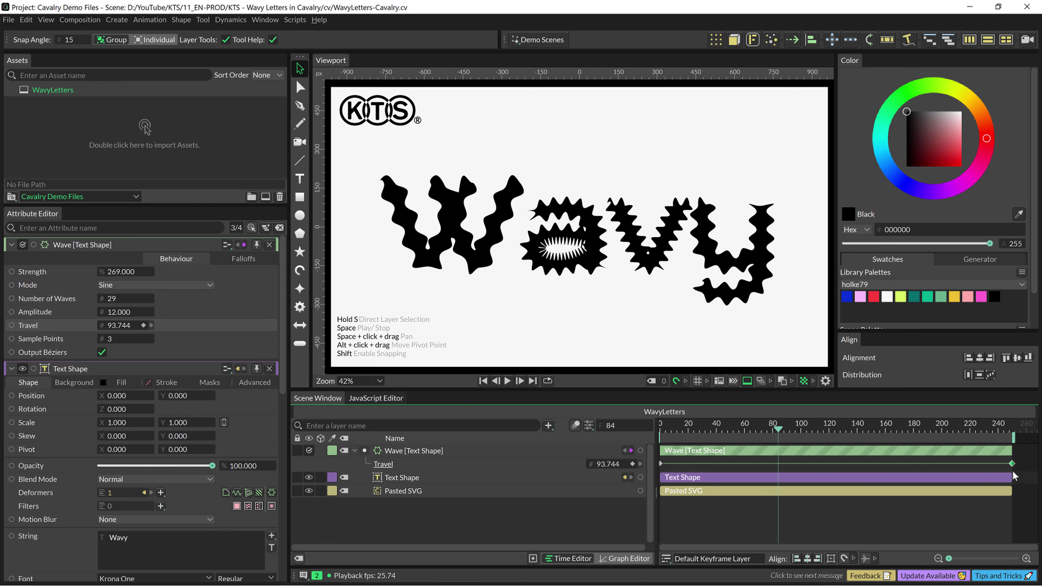
left_click_drag(742, 424, 655, 430)
key("space")
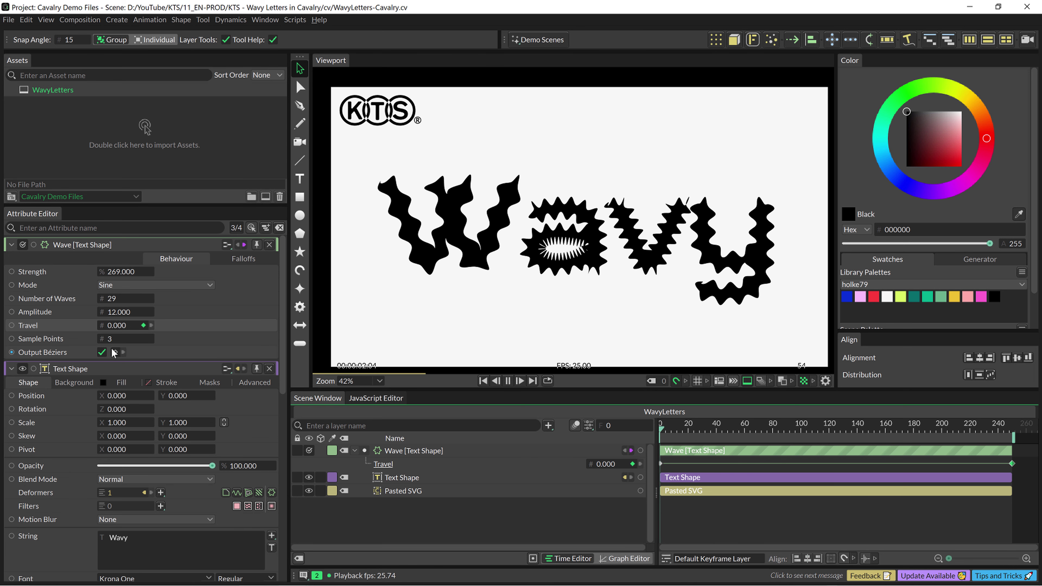
key("space")
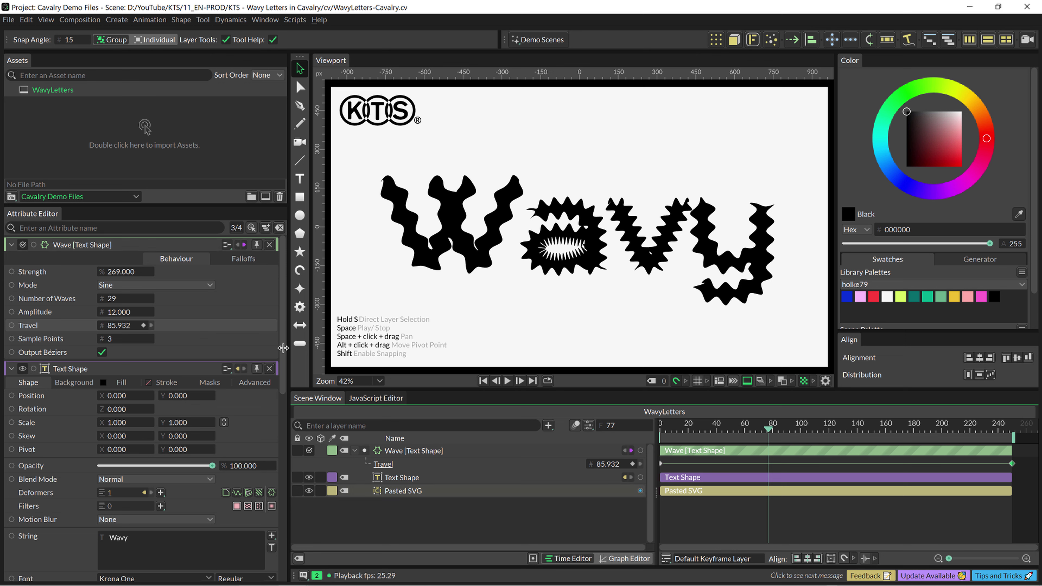
Close the Wave and Text Shape panels, collapse the Wave and Pasted SVG sections, and deselect everything
left_click(270, 245)
left_click(269, 245)
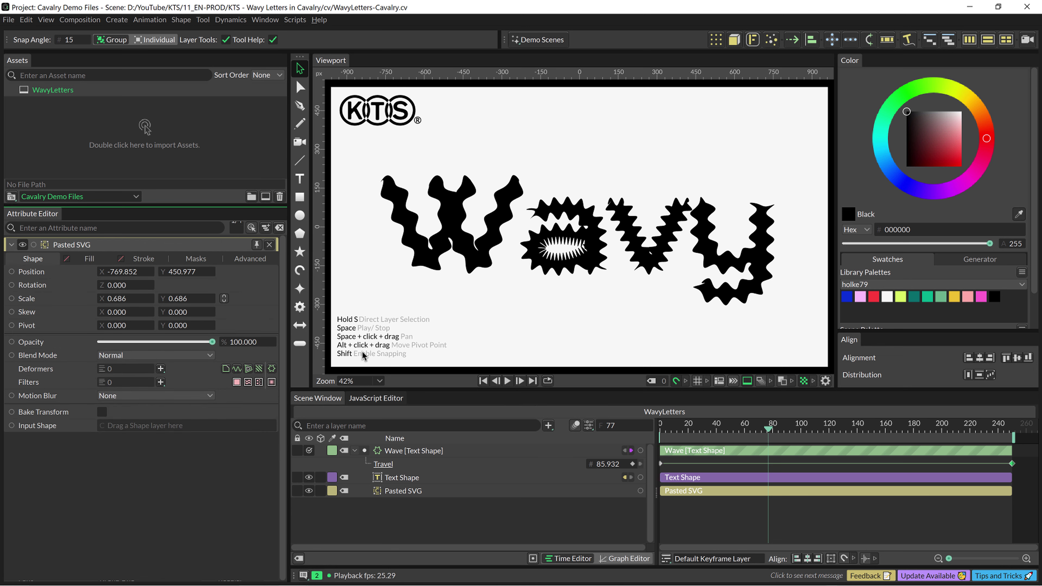
left_click(433, 451)
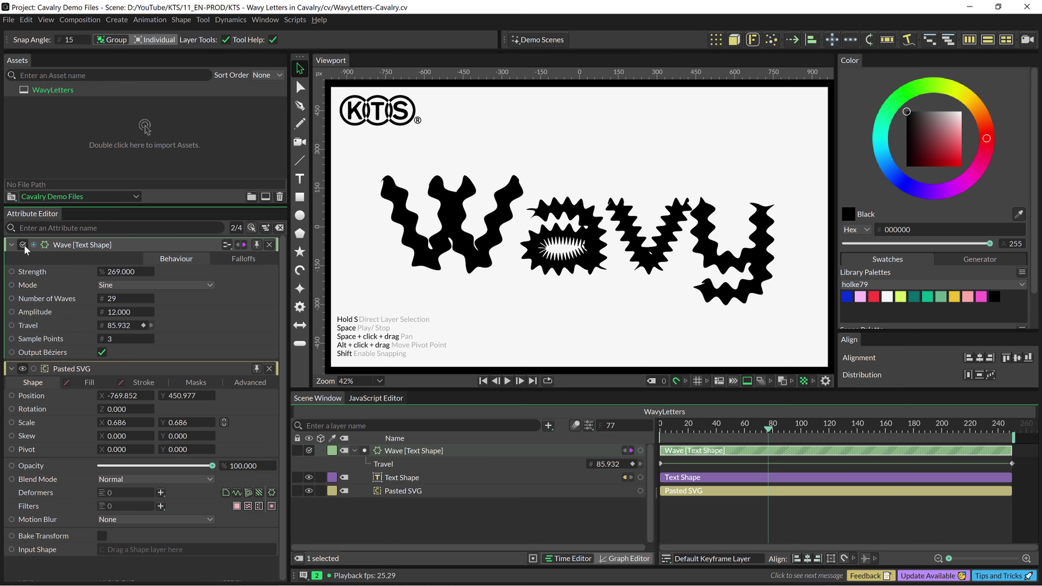
left_click(11, 245)
left_click(11, 262)
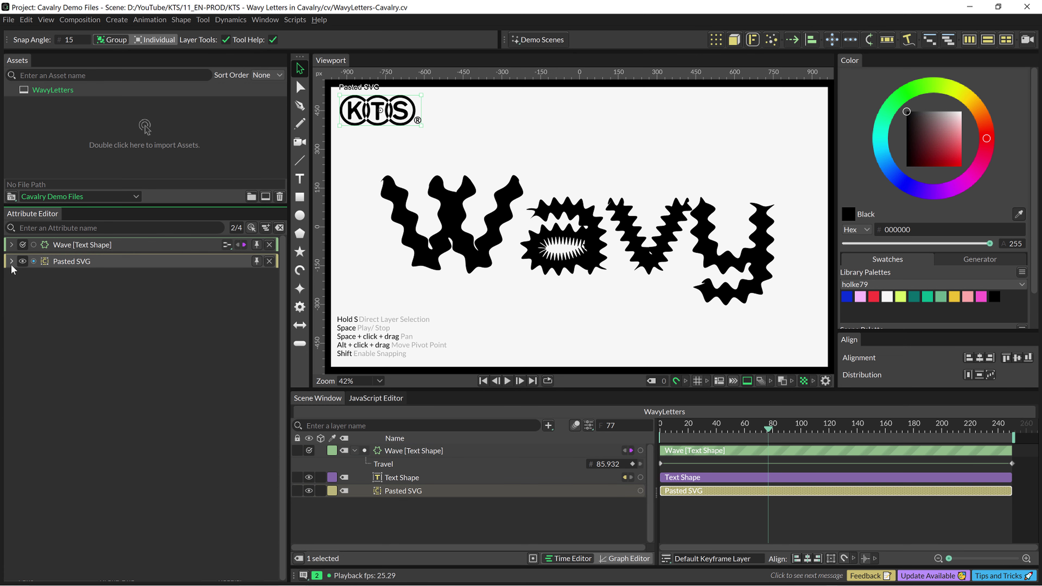
left_click(11, 263)
left_click(11, 246)
left_click(11, 245)
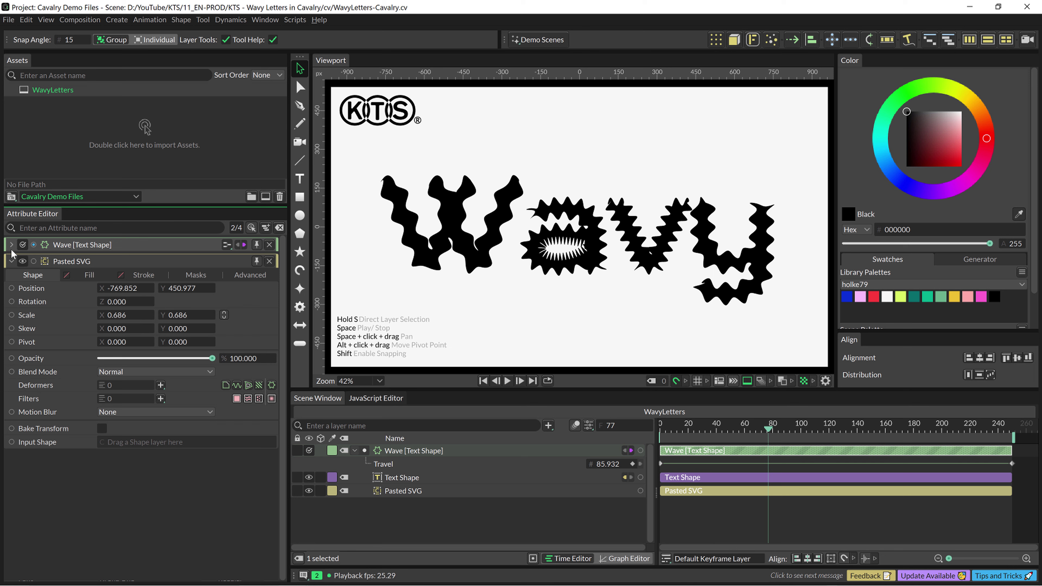
left_click(12, 262)
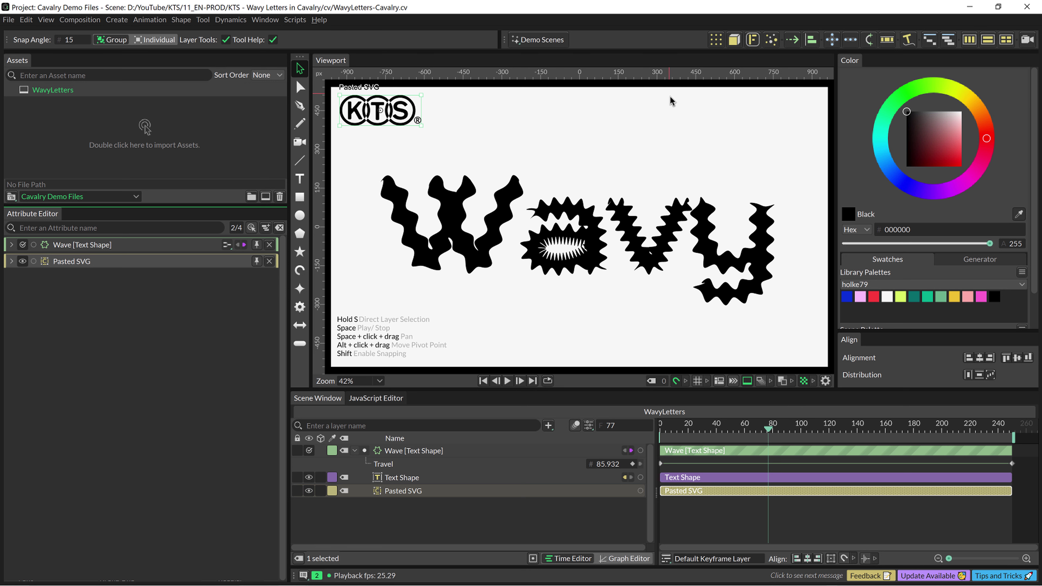
key("ctrl+shift+a")
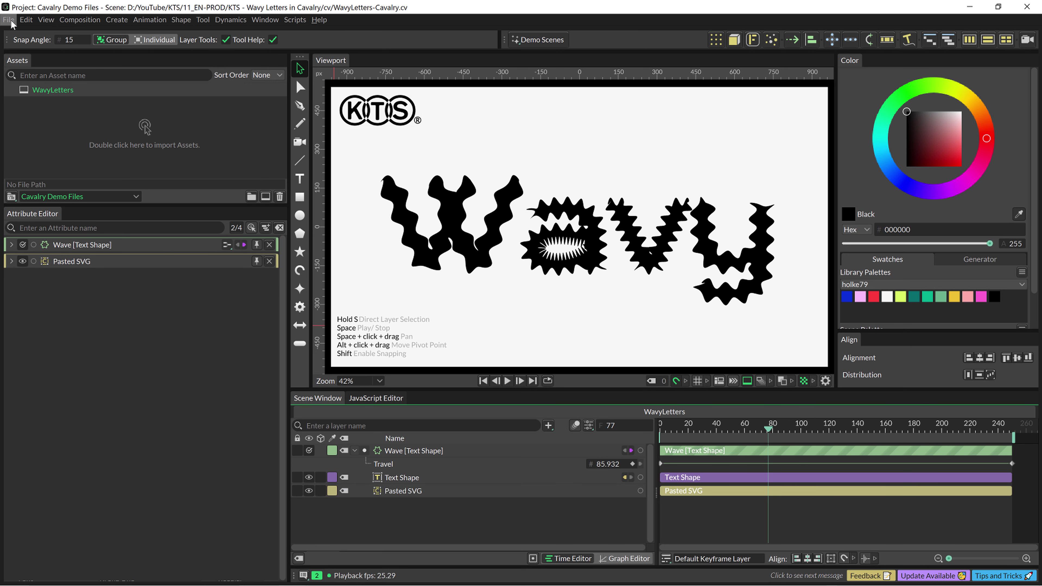
Add the current WavyLetters composition to the Render Manager queue
left_click(9, 20)
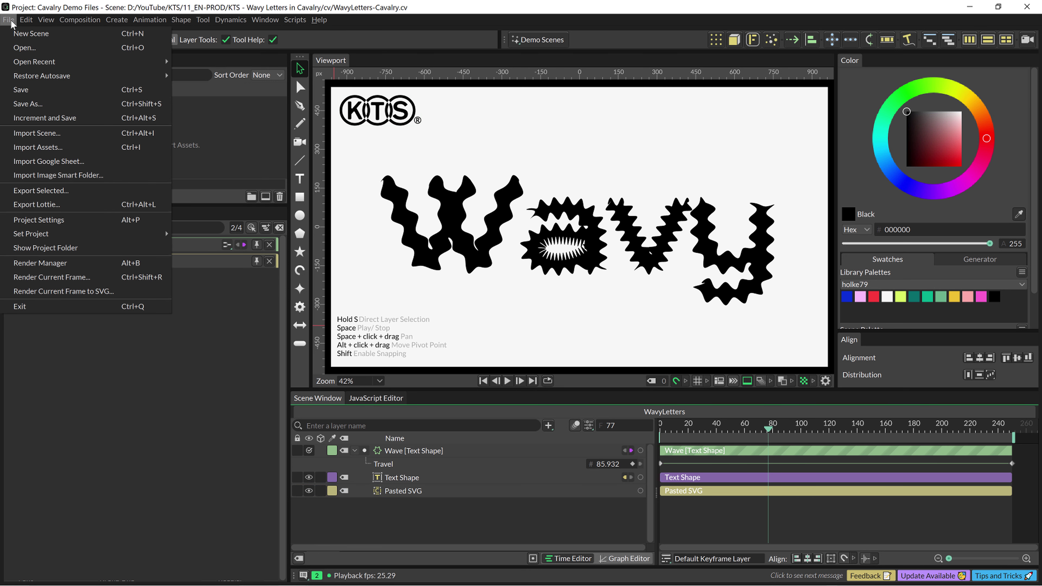
left_click(53, 264)
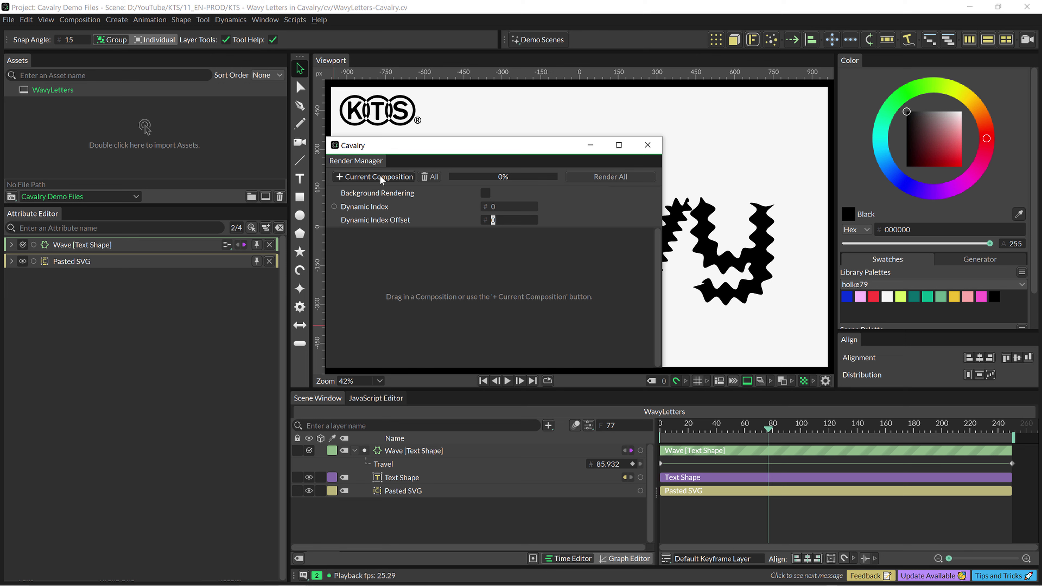
left_click(387, 174)
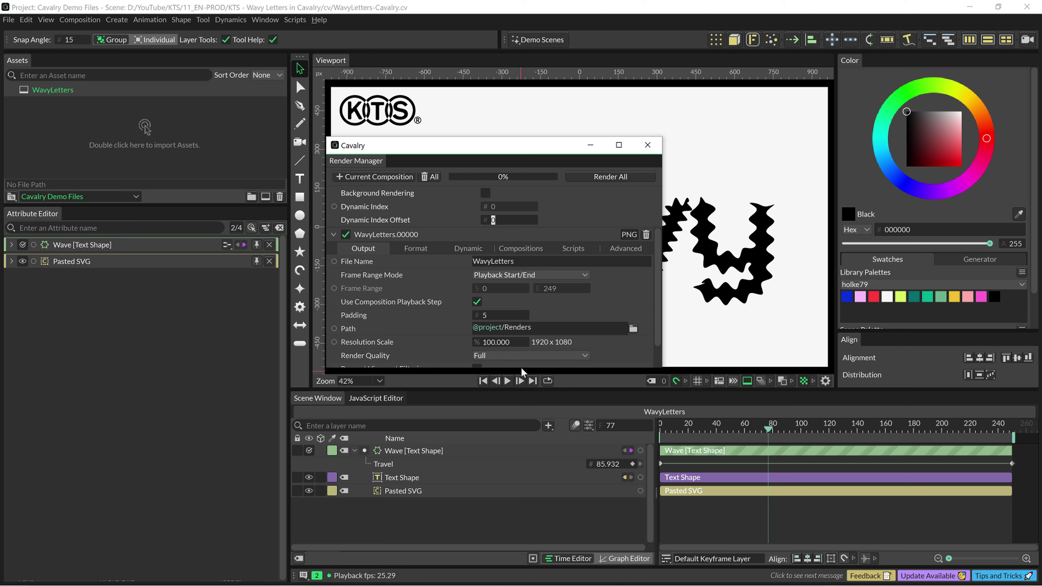
left_click_drag(521, 367, 538, 465)
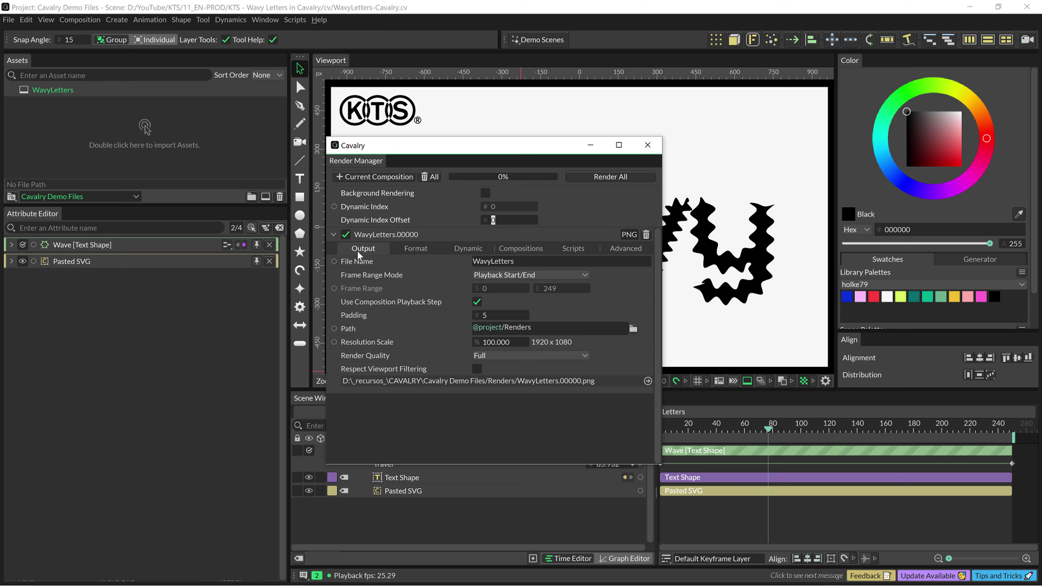
Set the render's file format to MP4 and bring up the output folder picker
left_click(415, 248)
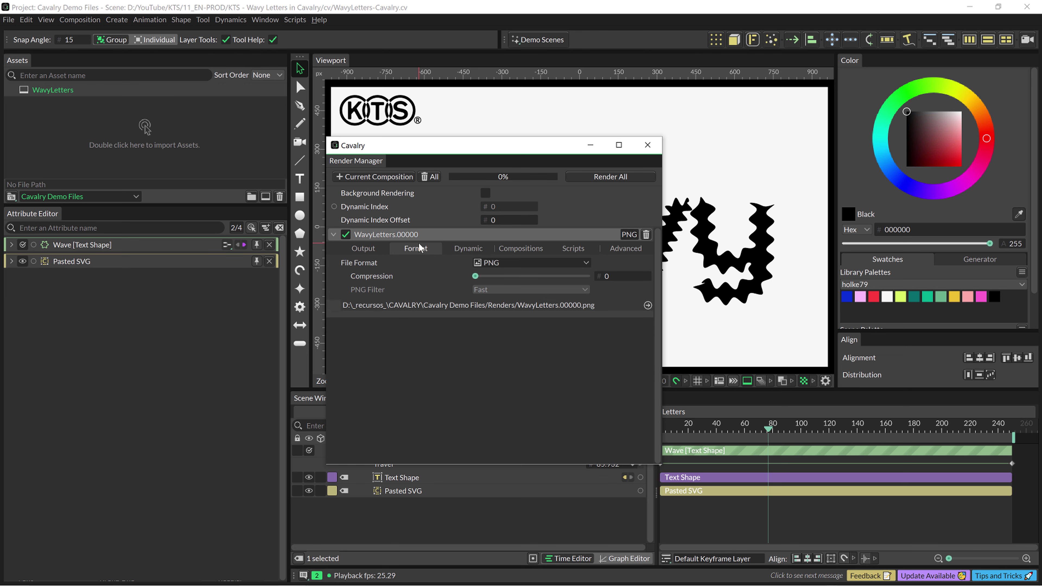
left_click(576, 264)
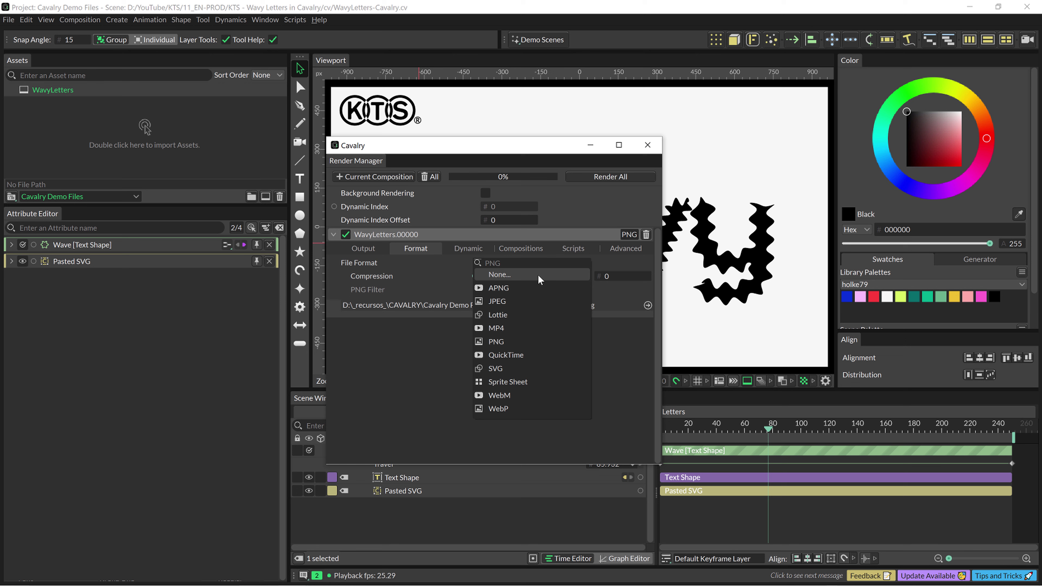
left_click(505, 329)
left_click(363, 248)
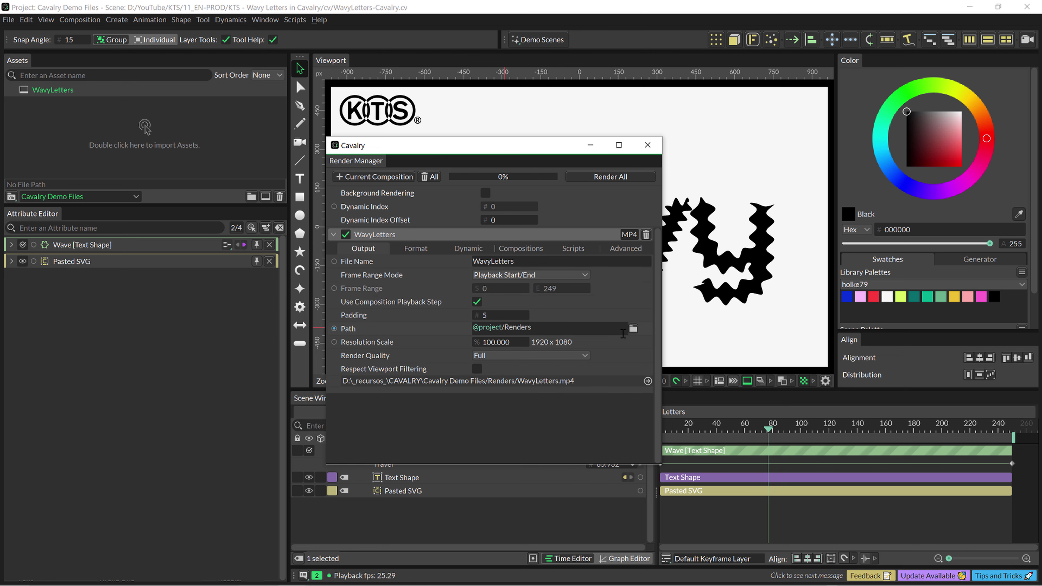
left_click(633, 329)
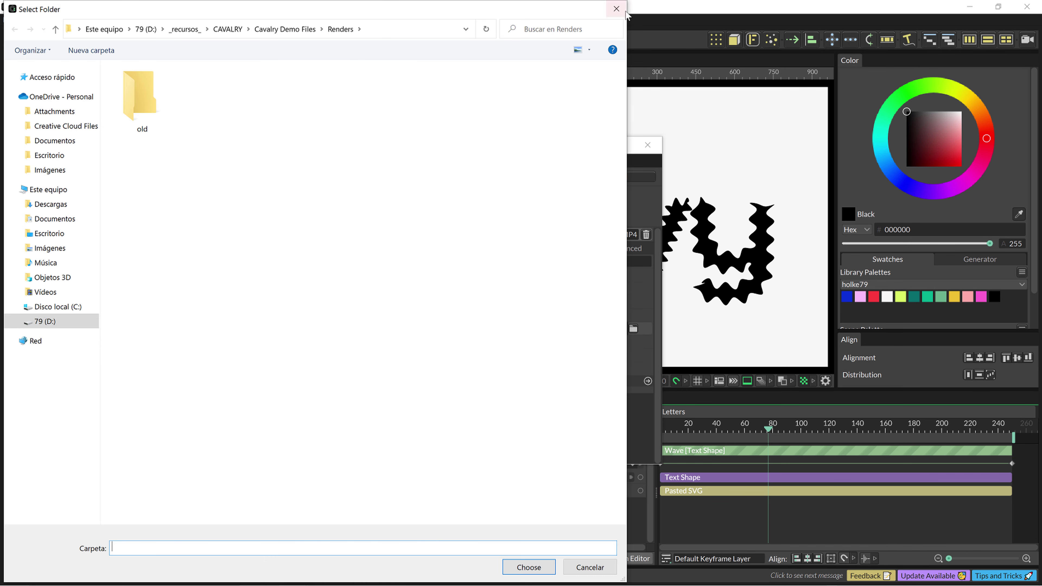
Dismiss the folder picker and Render Manager, then move the playhead to frame 90
left_click(617, 9)
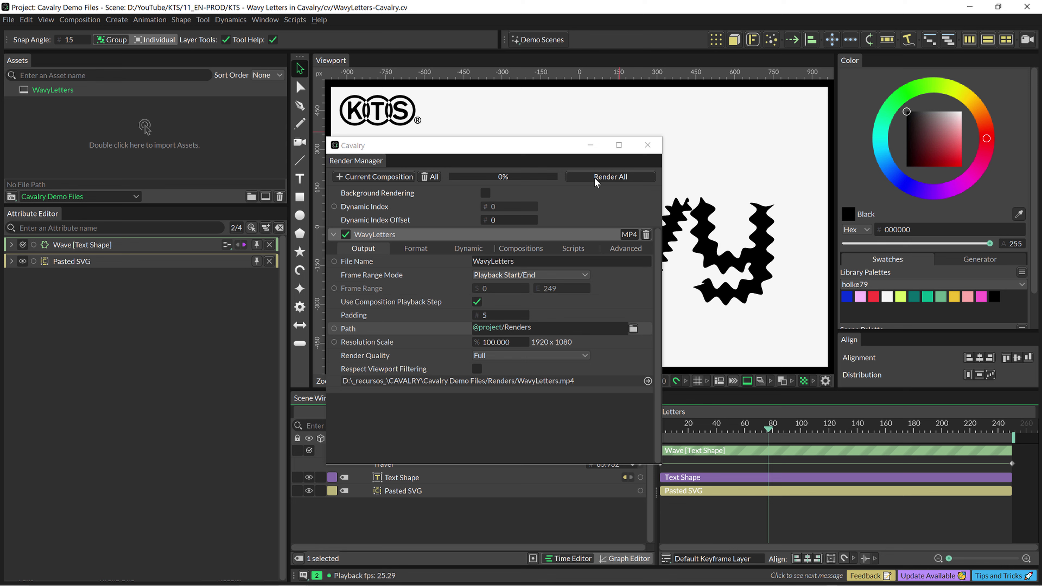
left_click(647, 145)
left_click_drag(663, 428, 787, 437)
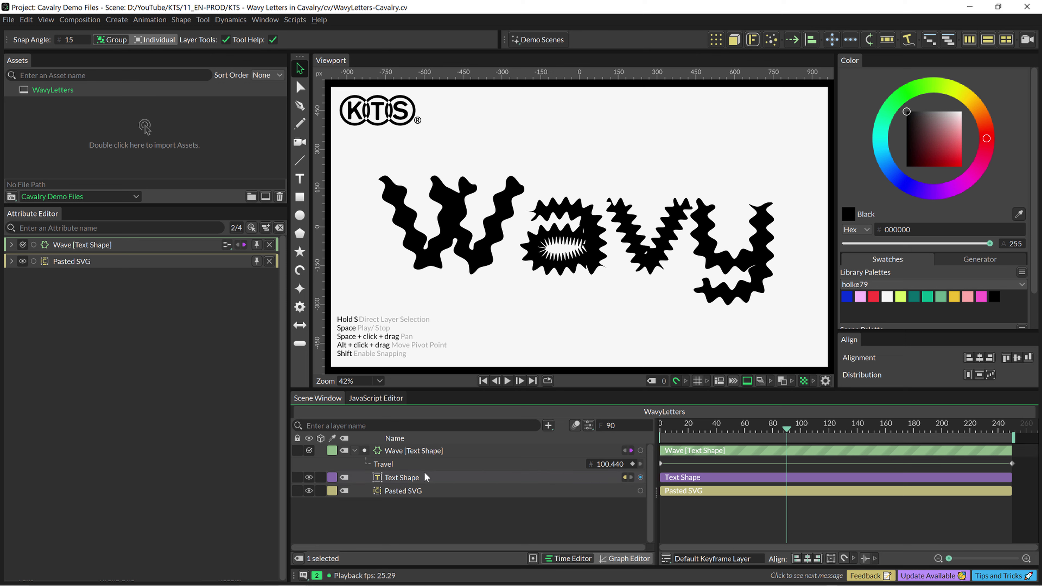